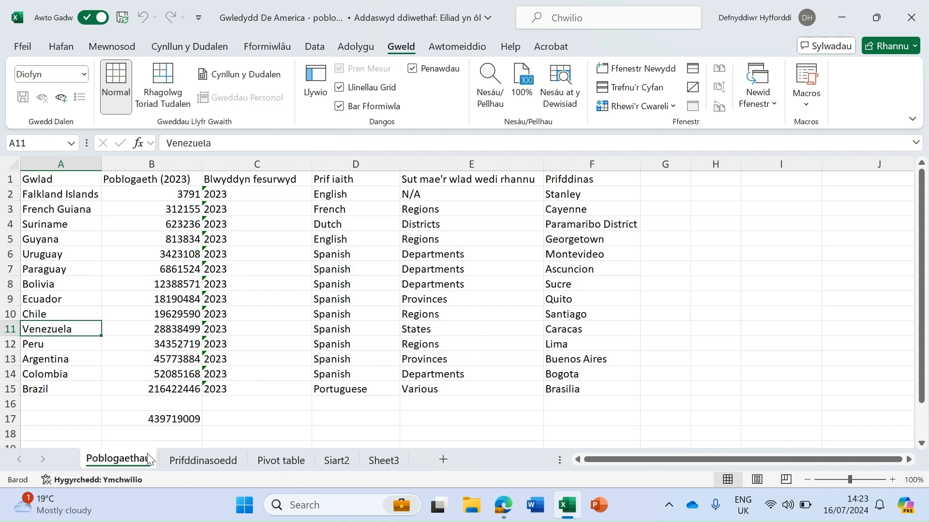
# Look through the Prifddinasoedd and Pivot table sheets, then return to the Poblogaethau sheet.
pyautogui.click(205, 461)
pyautogui.click(280, 460)
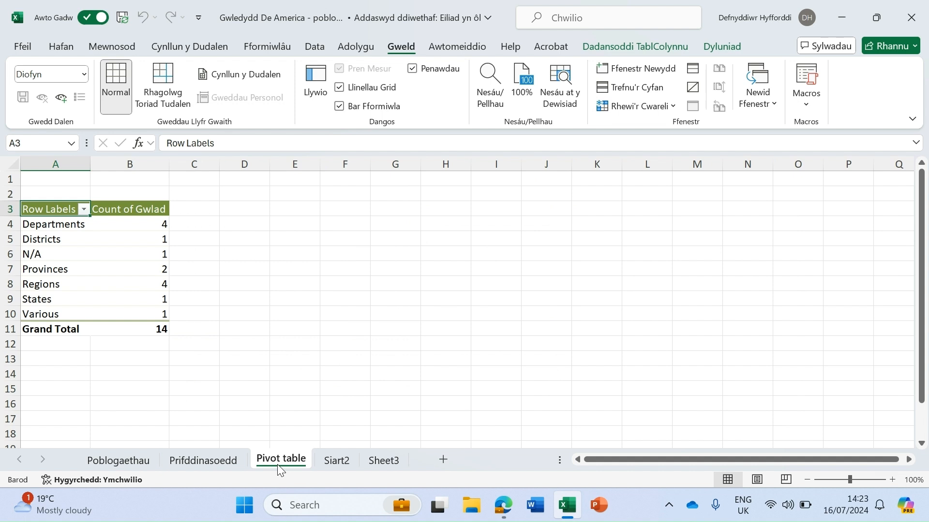
pyautogui.click(117, 459)
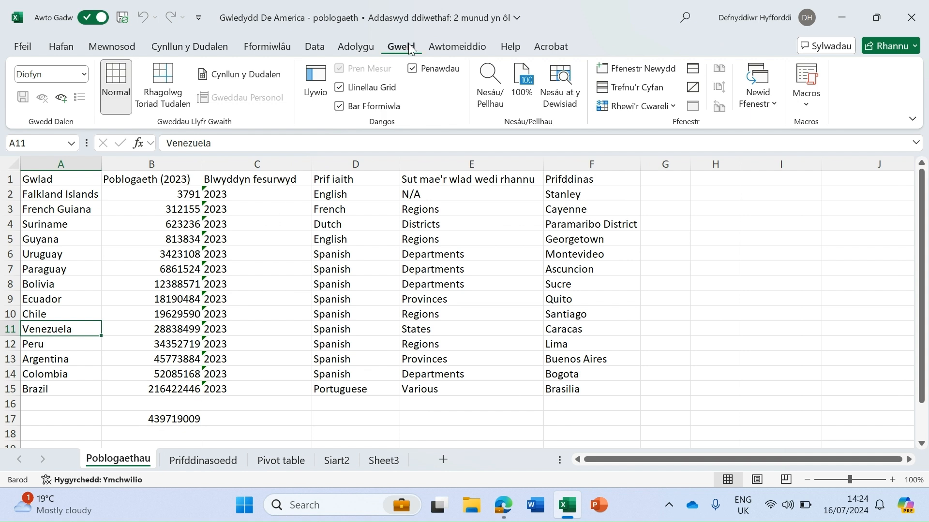
# Show the Navigation pane and use it to select the Poblogaethau ranges A1:F15 and B17, then collapse that sheet's entry.
pyautogui.click(315, 79)
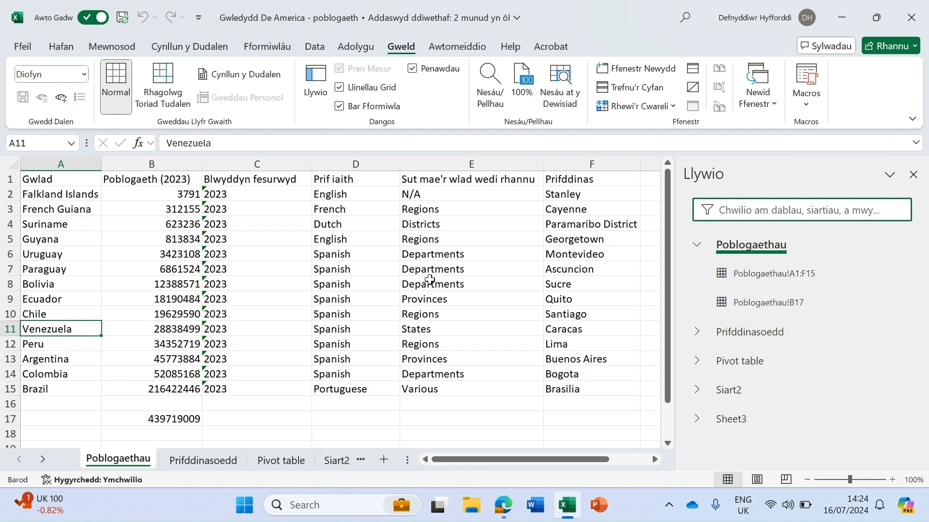
pyautogui.click(752, 276)
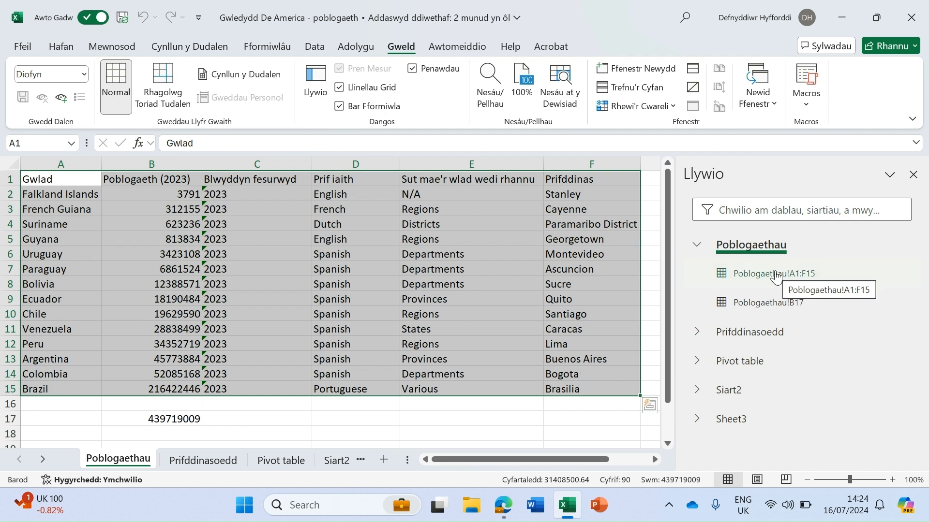
pyautogui.click(765, 303)
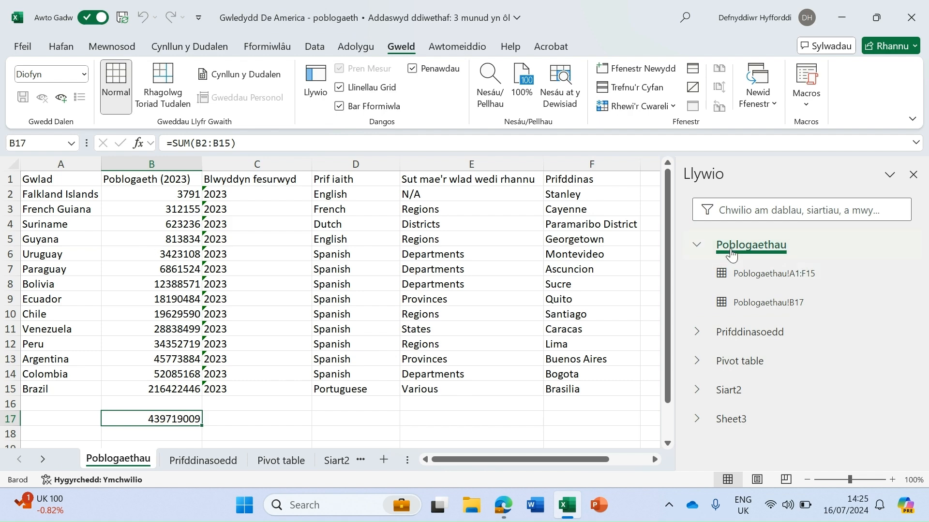
pyautogui.click(767, 276)
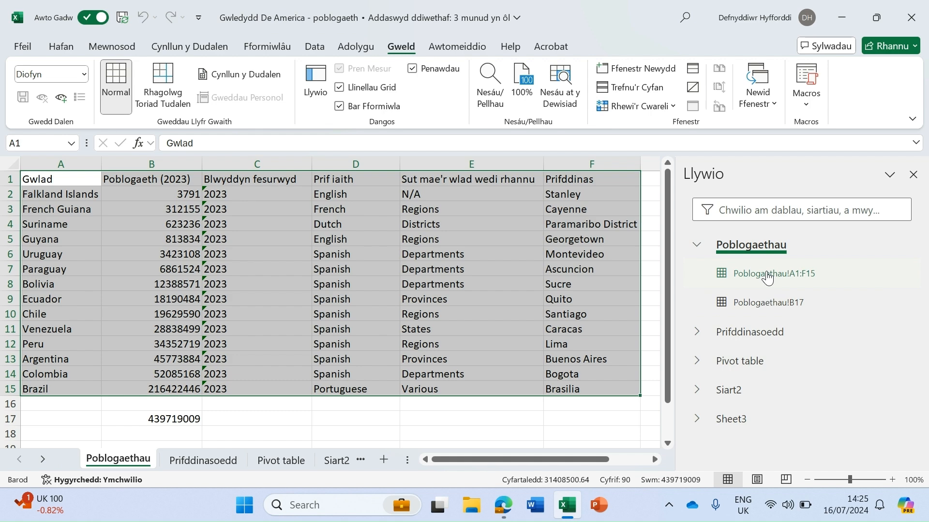
pyautogui.click(763, 304)
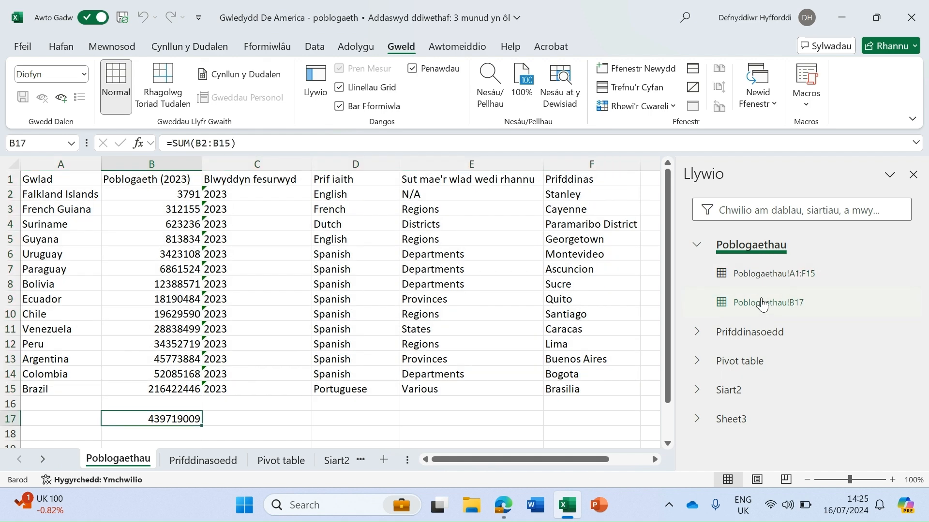
pyautogui.click(698, 244)
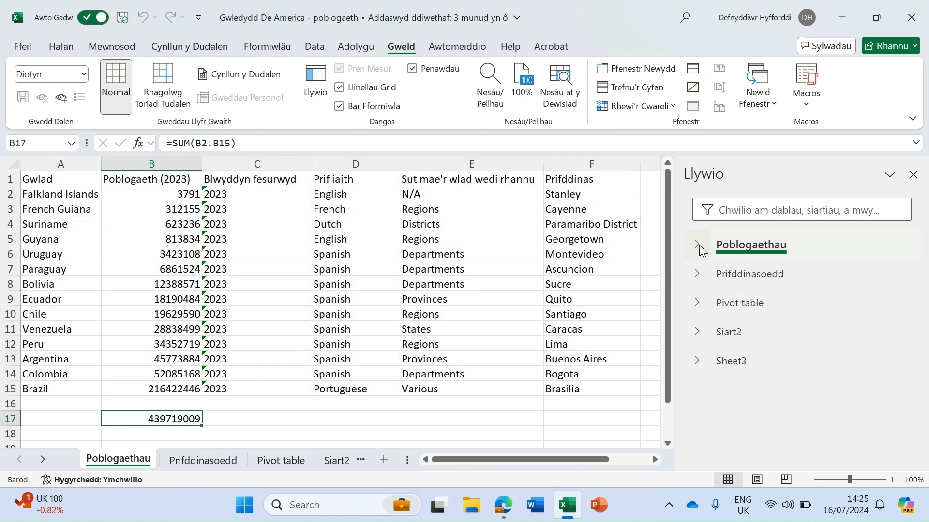
# Rename Table1 on the Prifddinasoedd sheet to Prifddinasoedd from the Navigation pane and view its table design settings.
pyautogui.click(694, 272)
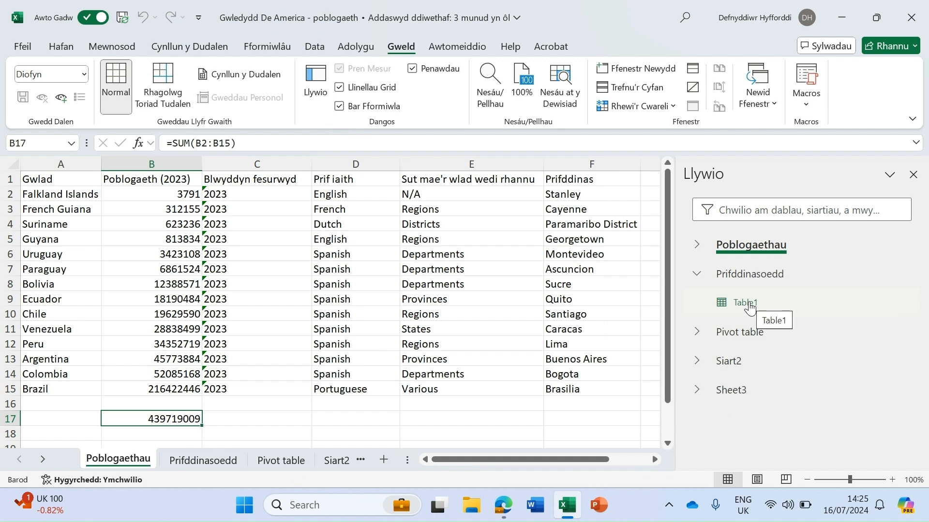
pyautogui.click(198, 461)
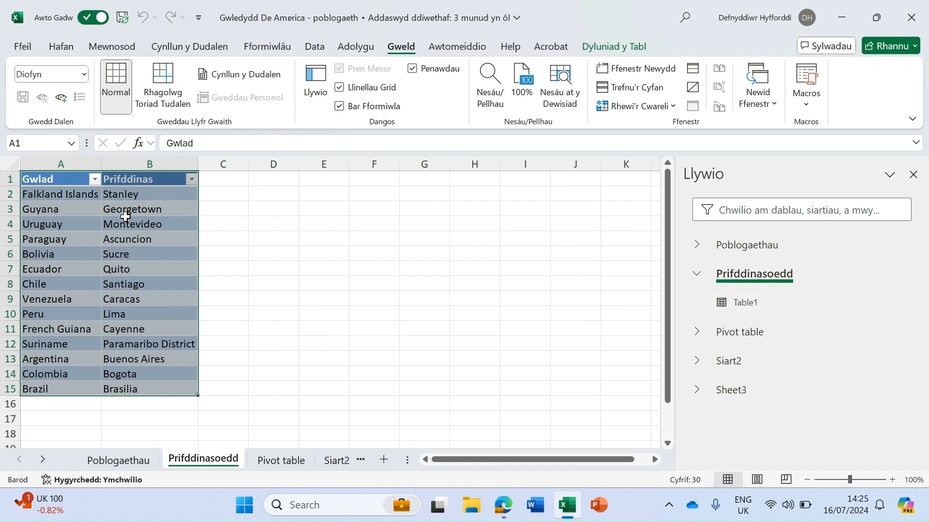
pyautogui.rightClick(746, 312)
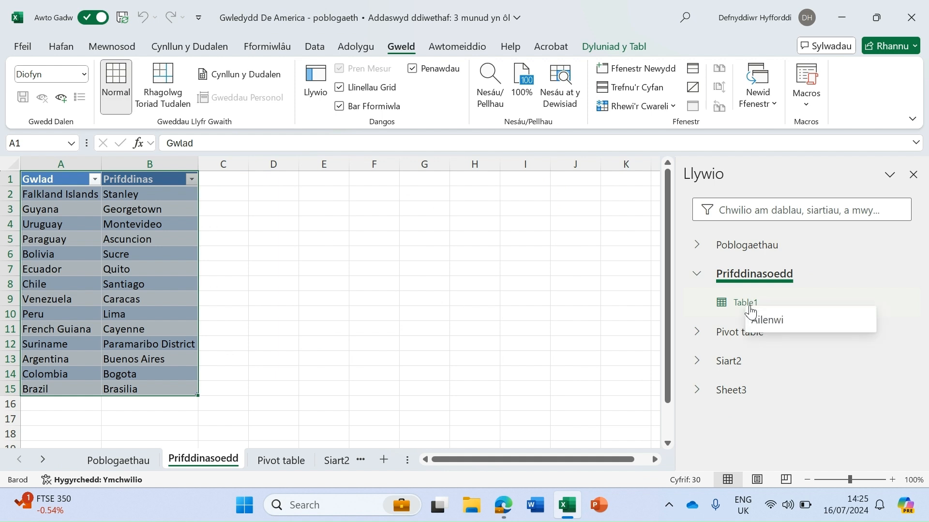
pyautogui.click(777, 324)
pyautogui.press('BackSpace')
pyautogui.write('Pr')
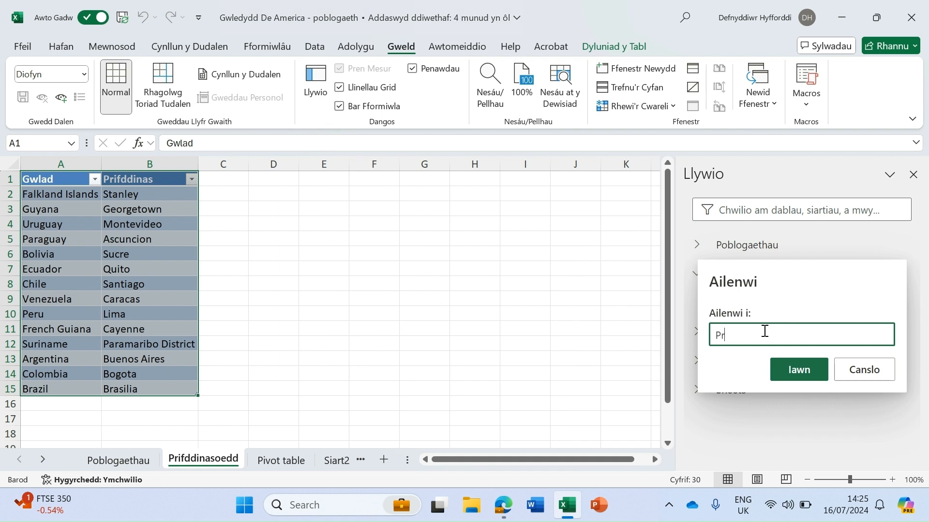
pyautogui.write('ifddinasoedd')
pyautogui.click(793, 367)
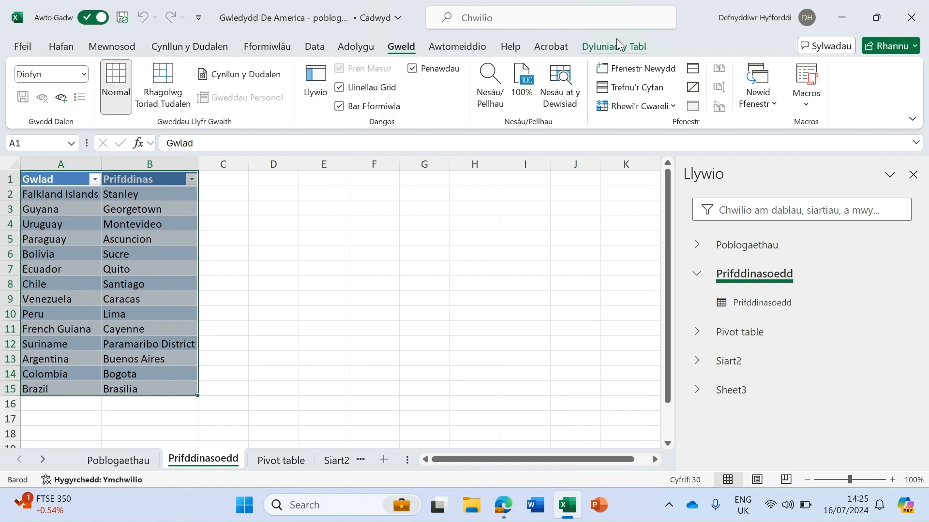
pyautogui.click(626, 45)
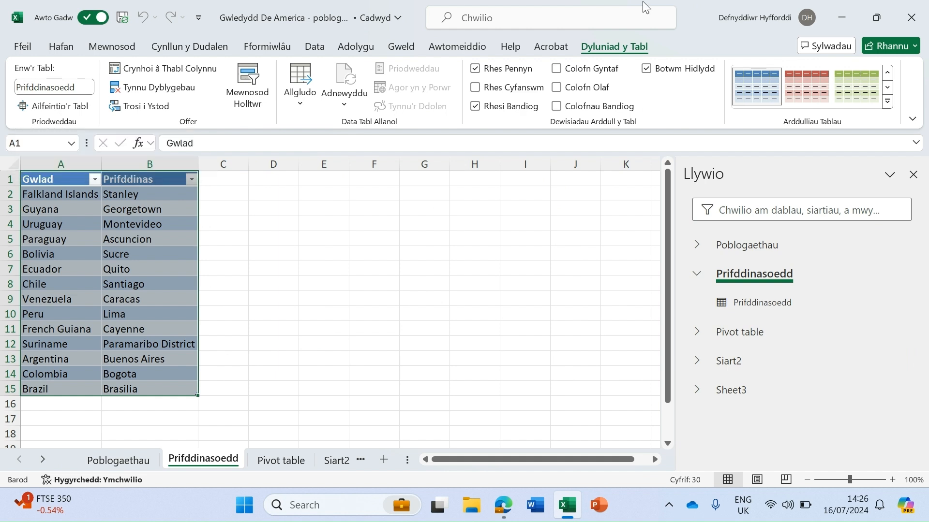
# Rename PivotTable13 on the Pivot table sheet to Sutmaegwaldwedirhannu from the Navigation pane and collapse the sheet's entry.
pyautogui.click(740, 323)
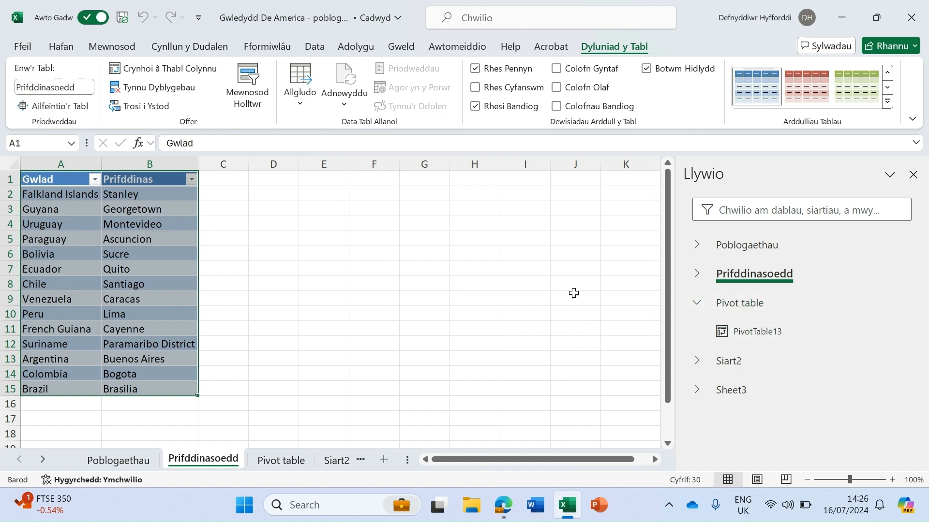
pyautogui.click(757, 333)
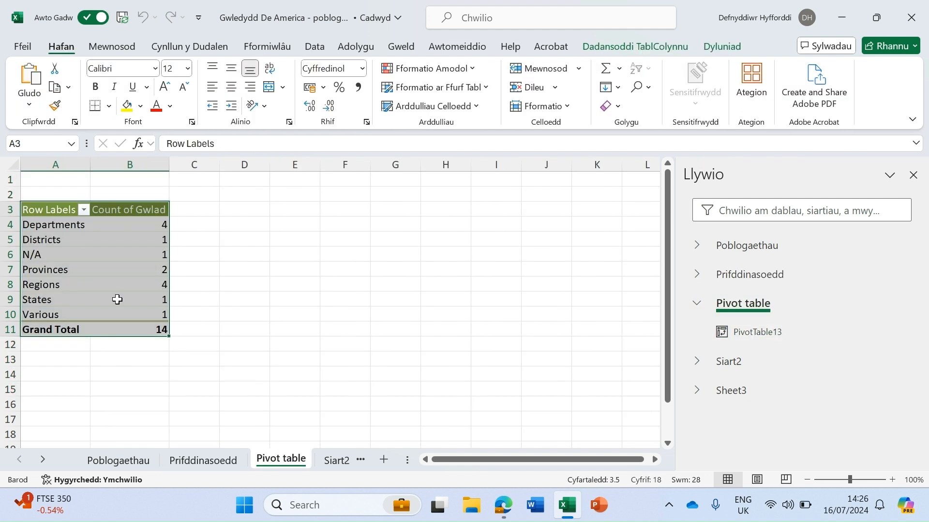
pyautogui.rightClick(750, 335)
pyautogui.click(769, 341)
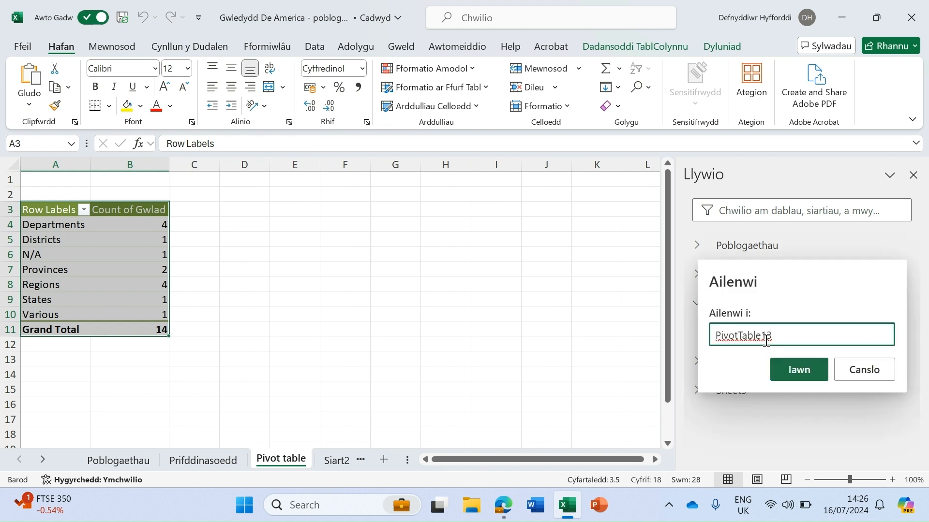
pyautogui.press('BackSpace')
pyautogui.press('BackSpace')
pyautogui.press('BackSpace')
pyautogui.press('BackSpace')
pyautogui.press('BackSpace')
pyautogui.press('BackSpace')
pyautogui.press('BackSpace')
pyautogui.press('BackSpace')
pyautogui.press('BackSpace')
pyautogui.press('BackSpace')
pyautogui.press('BackSpace')
pyautogui.press('BackSpace')
pyautogui.write('Sutmaegwaldwedirhannu')
pyautogui.click(797, 370)
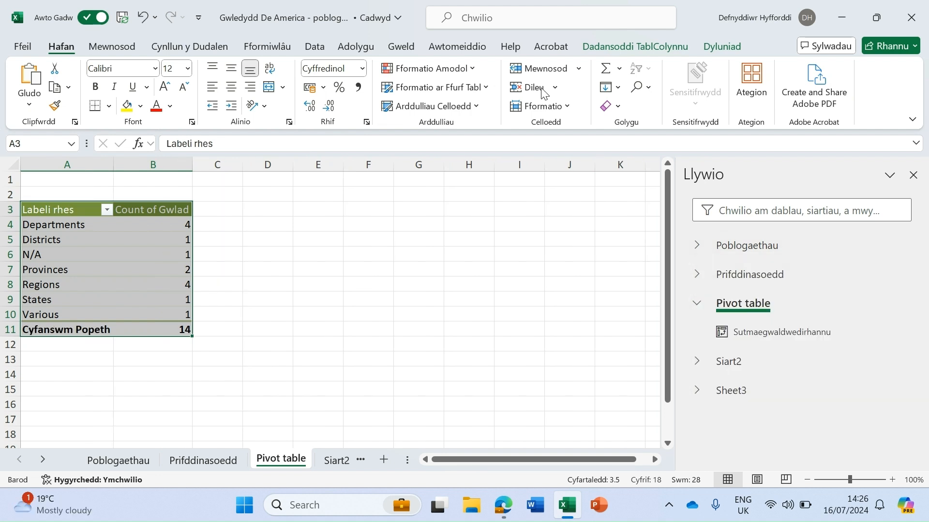
pyautogui.click(697, 304)
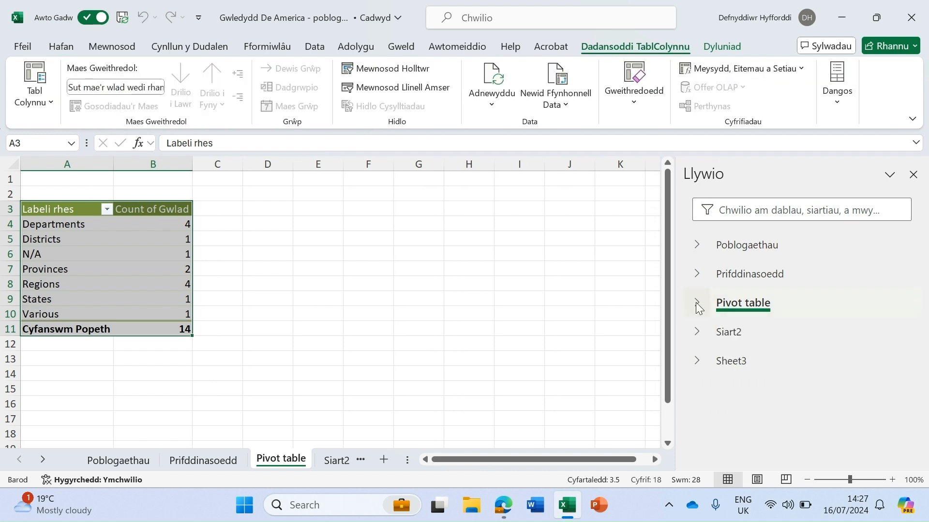
# Select the Siart2 chart through the Navigation pane and examine the options offered for the chart and the PivotTable24 entry.
pyautogui.click(698, 332)
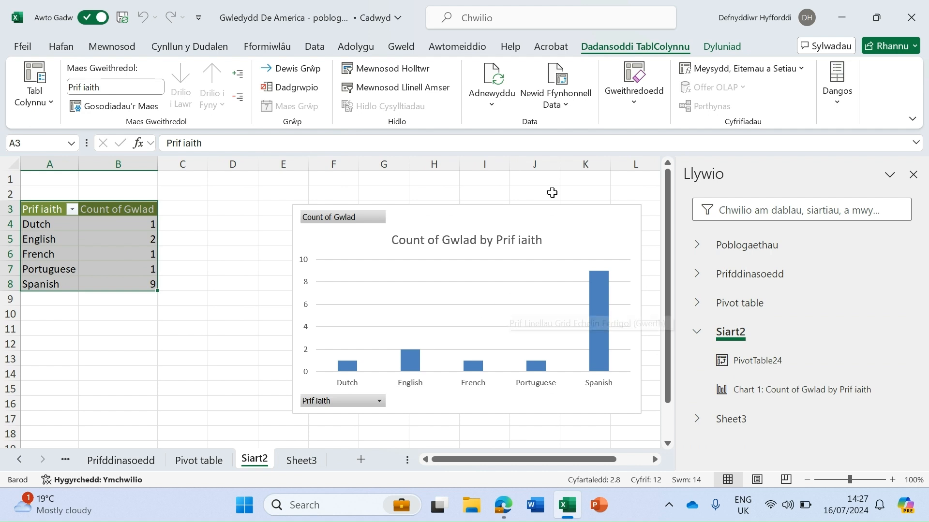
pyautogui.click(788, 391)
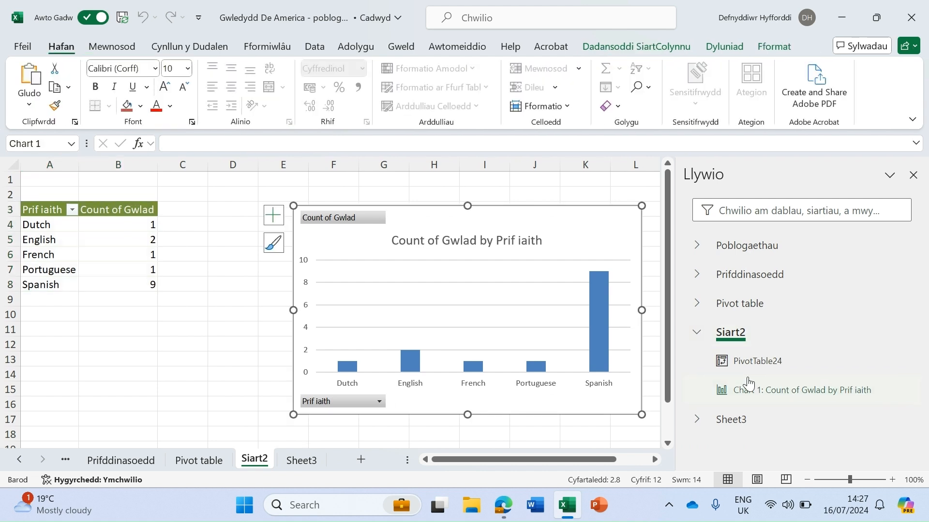
pyautogui.rightClick(717, 388)
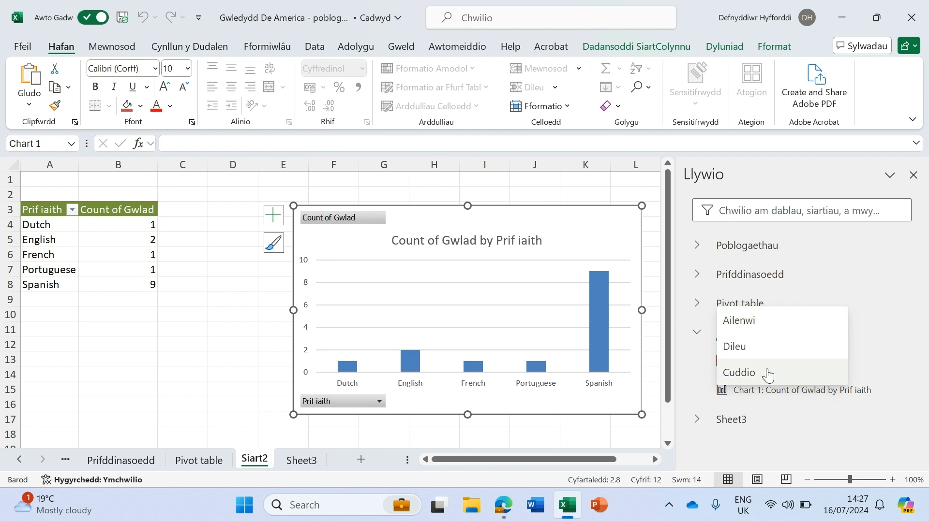
pyautogui.click(781, 396)
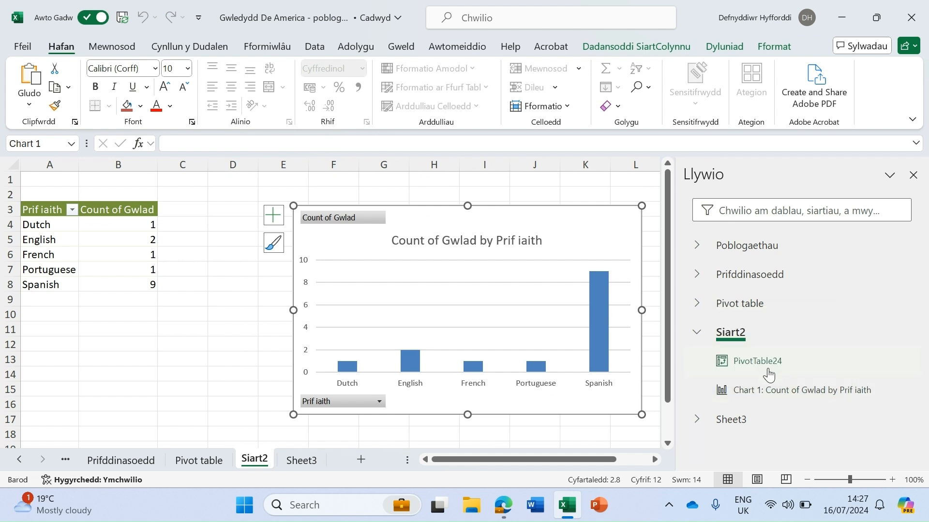
pyautogui.rightClick(768, 371)
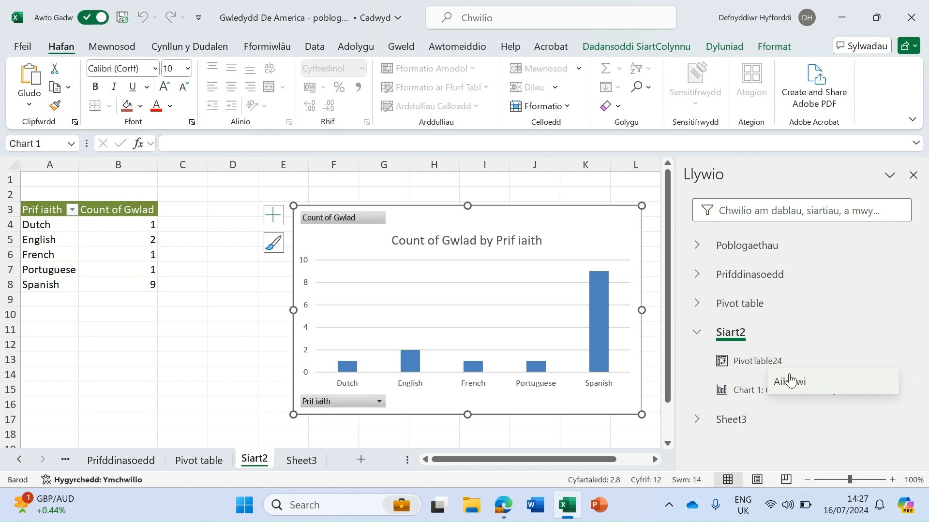
pyautogui.click(698, 332)
# On Sheet3, enter Prawf in cell C3 and Prawf2 in cell D3.
pyautogui.click(696, 360)
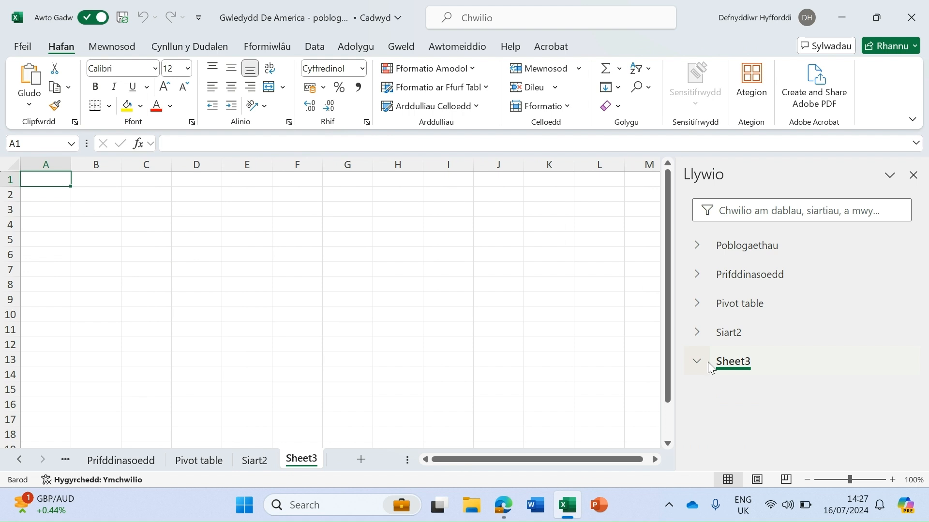
pyautogui.doubleClick(138, 209)
pyautogui.write('Prawf')
pyautogui.press('Tab')
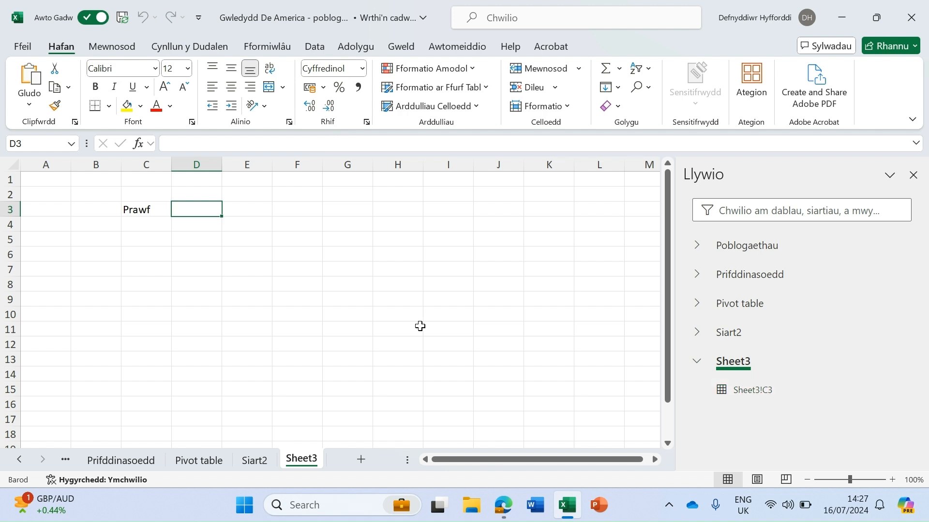
pyautogui.write('Prawf2')
pyautogui.press('Tab')
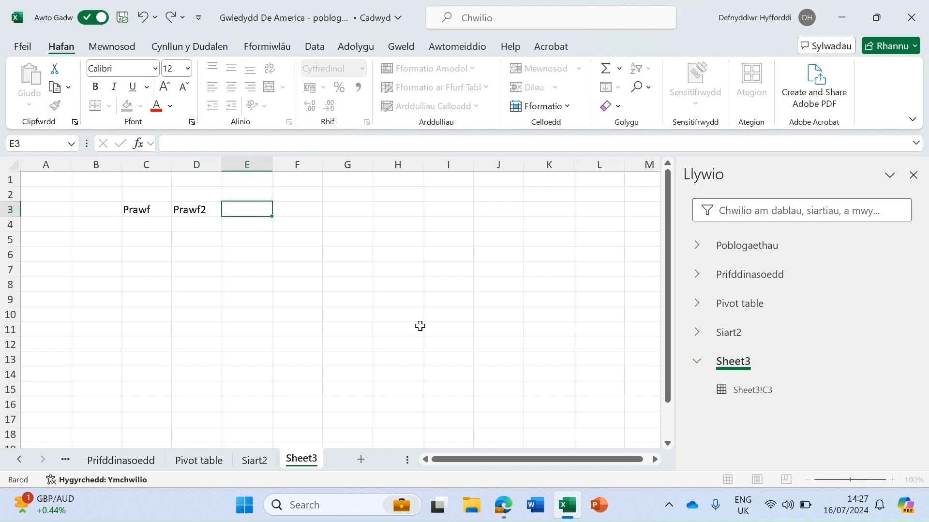
# Select the C3:D3 range of Sheet3 from the Navigation pane and filter the pane's list by "Pri".
pyautogui.click(754, 398)
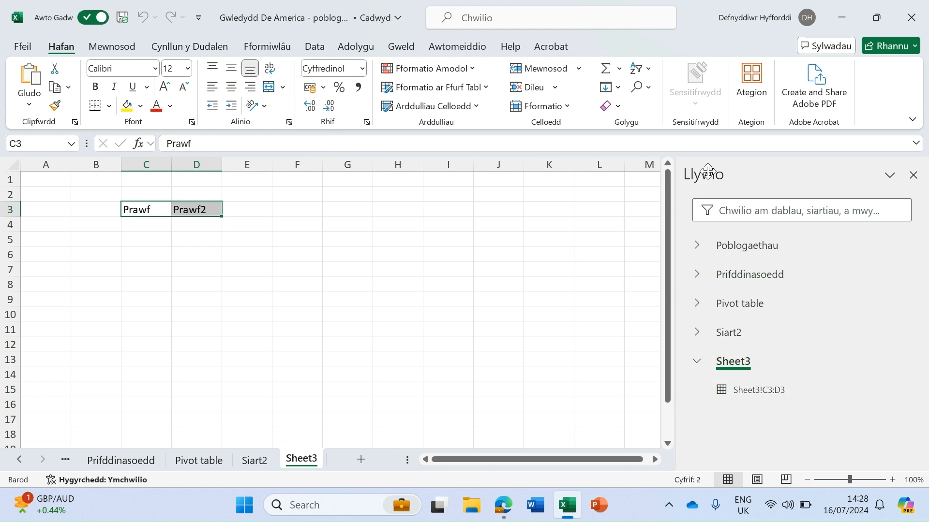
pyautogui.click(762, 209)
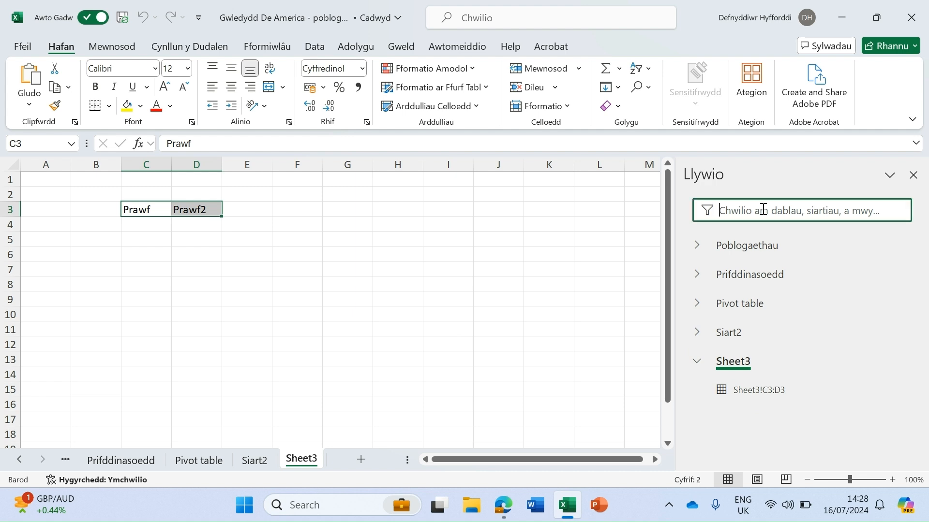
pyautogui.write('Pri')
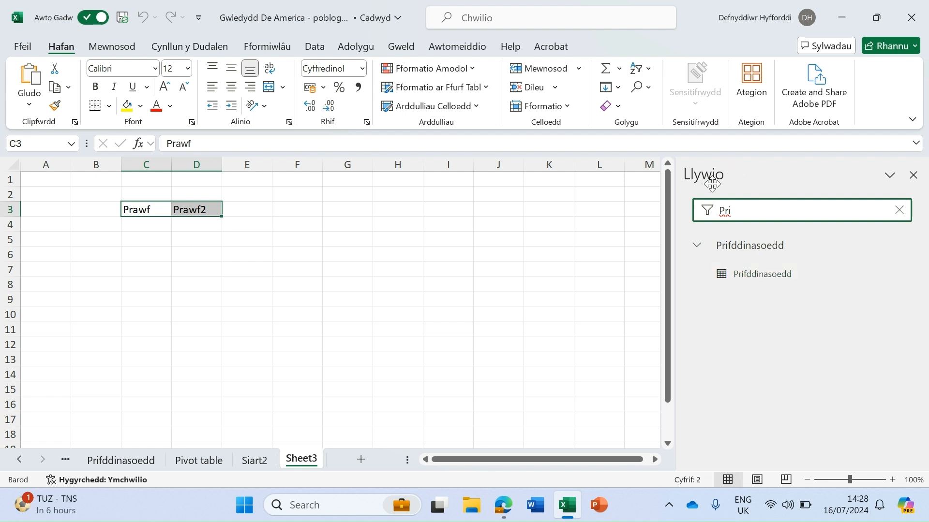
# Undock the Navigation pane, dock it on the opposite side of the worksheet and make it narrower.
pyautogui.moveTo(711, 183); pyautogui.dragTo(501, 209)
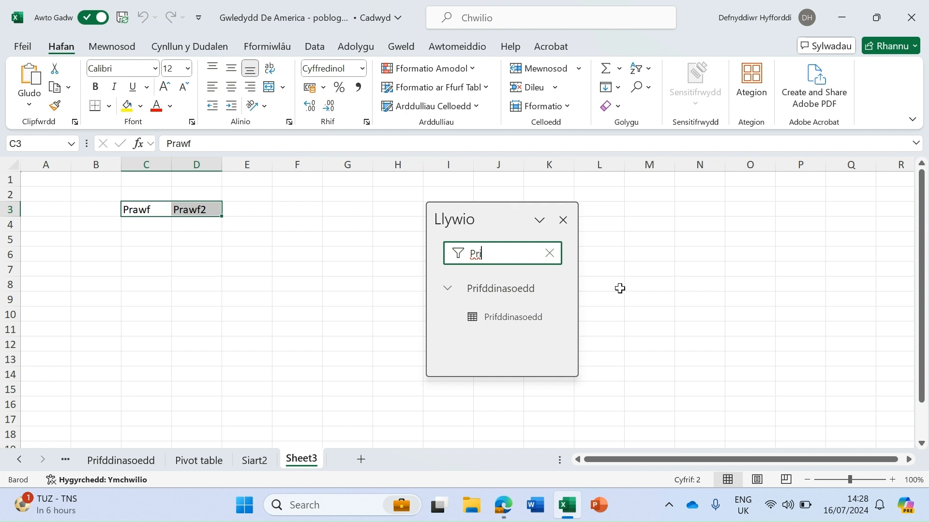
pyautogui.moveTo(466, 224); pyautogui.dragTo(50, 198)
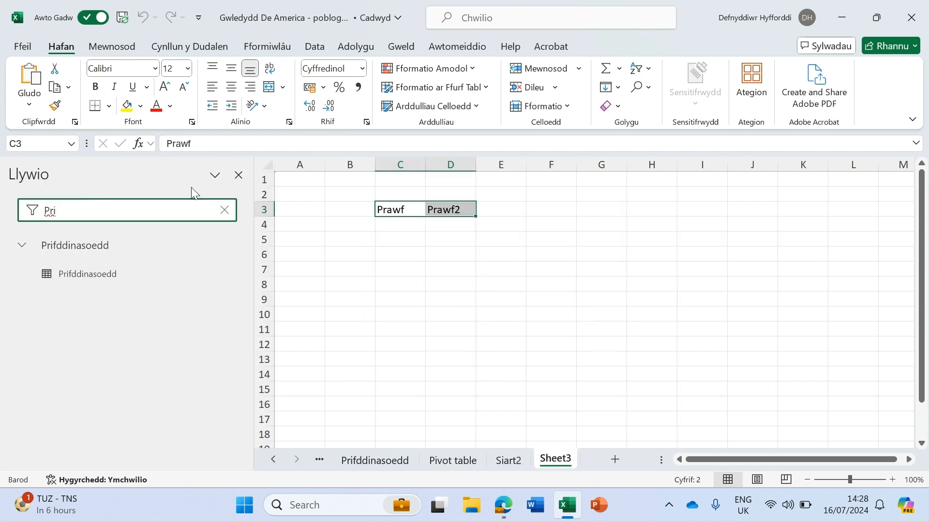
pyautogui.moveTo(252, 244); pyautogui.dragTo(171, 247)
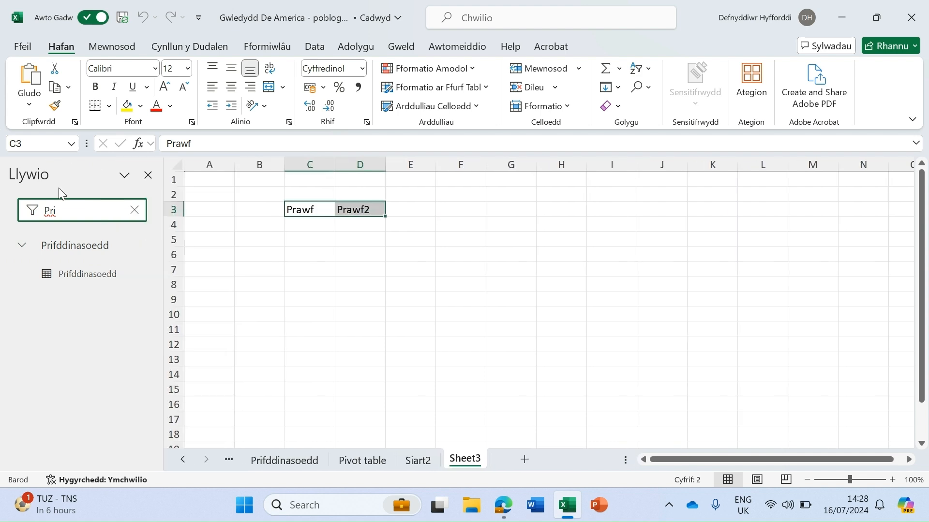
# Dock the Navigation pane back on its original side of the worksheet and widen it.
pyautogui.moveTo(45, 173); pyautogui.dragTo(927, 194)
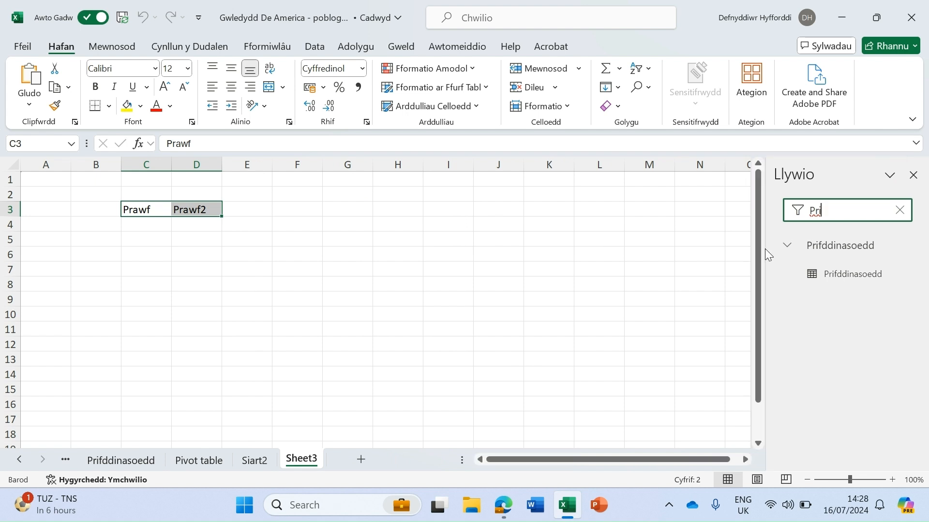
pyautogui.moveTo(766, 253); pyautogui.dragTo(628, 279)
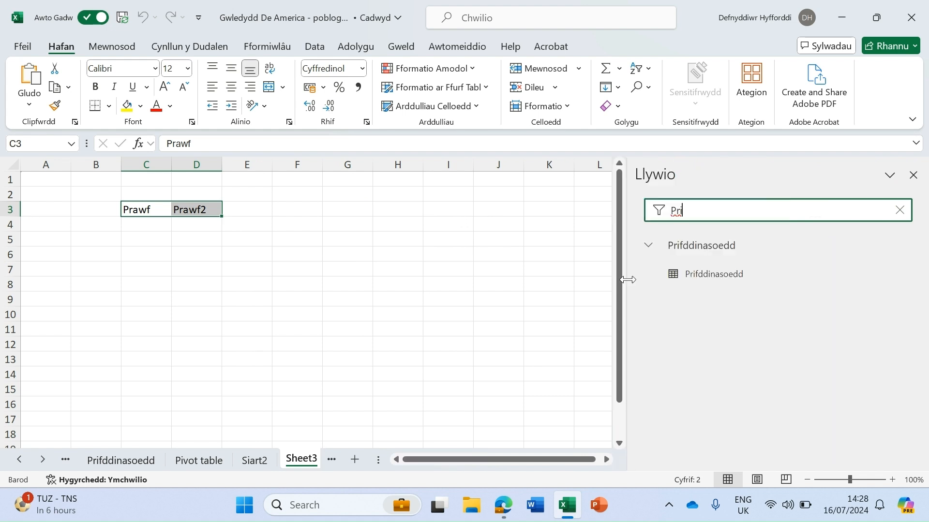